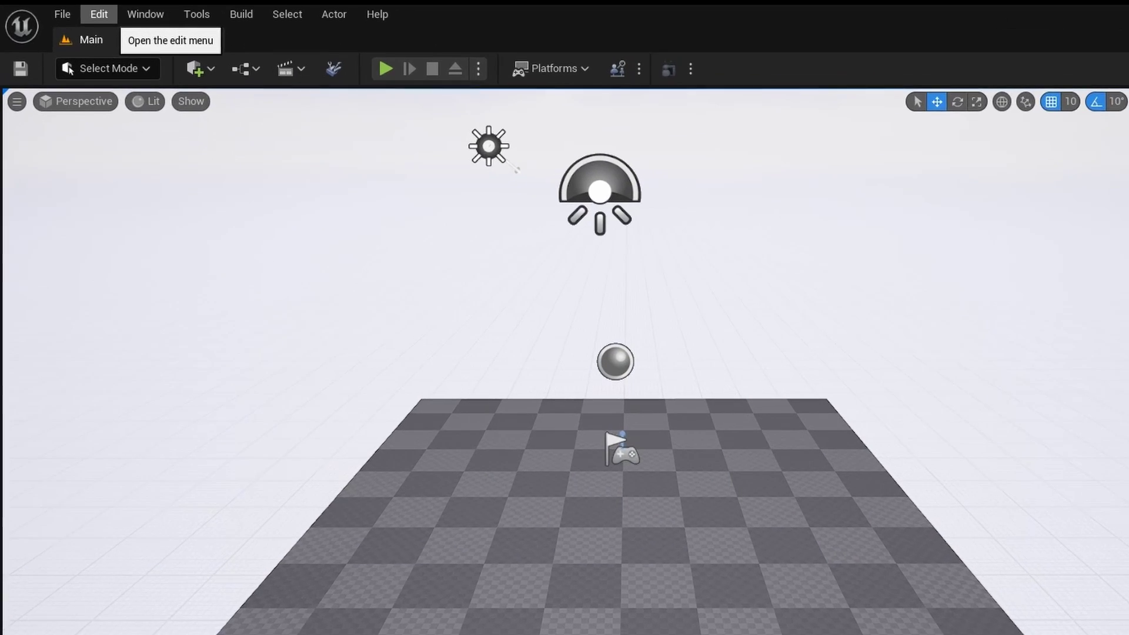
Step: Enable the beta LiveLinkXR plugin in the Plugins browser and accept the beta warning
left_click(71, 20)
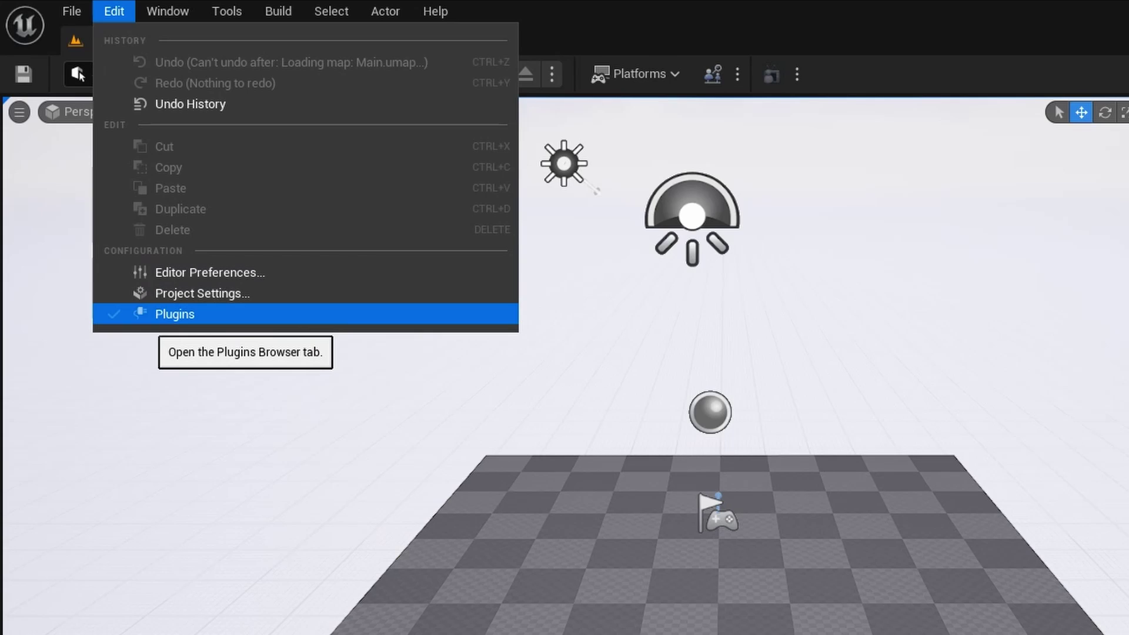
left_click(175, 314)
type("liv")
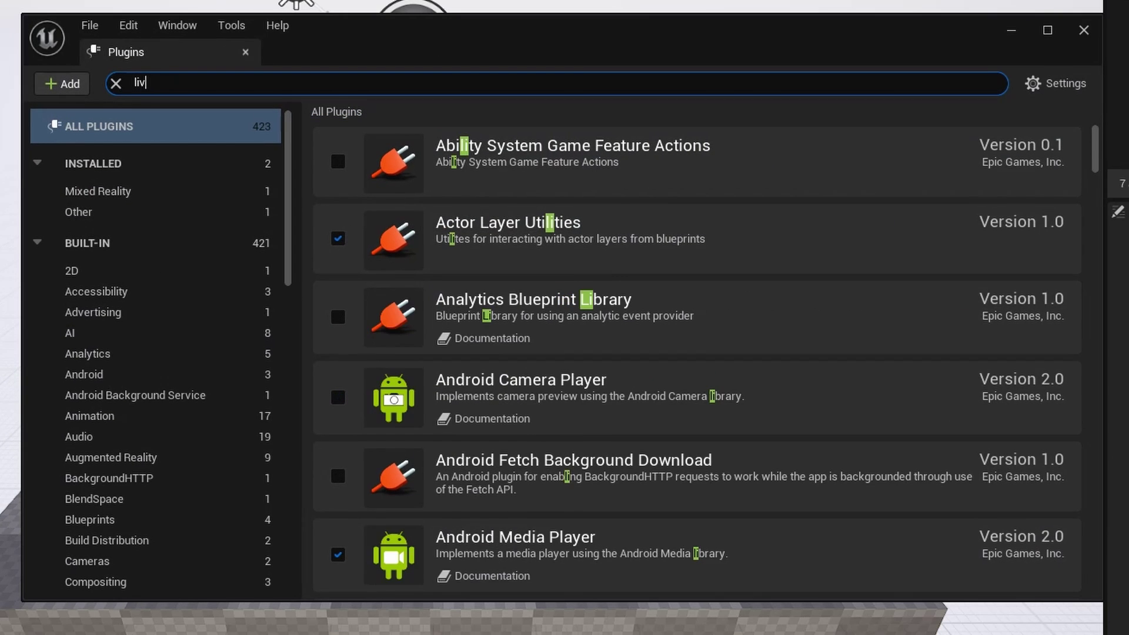
type("elink xr")
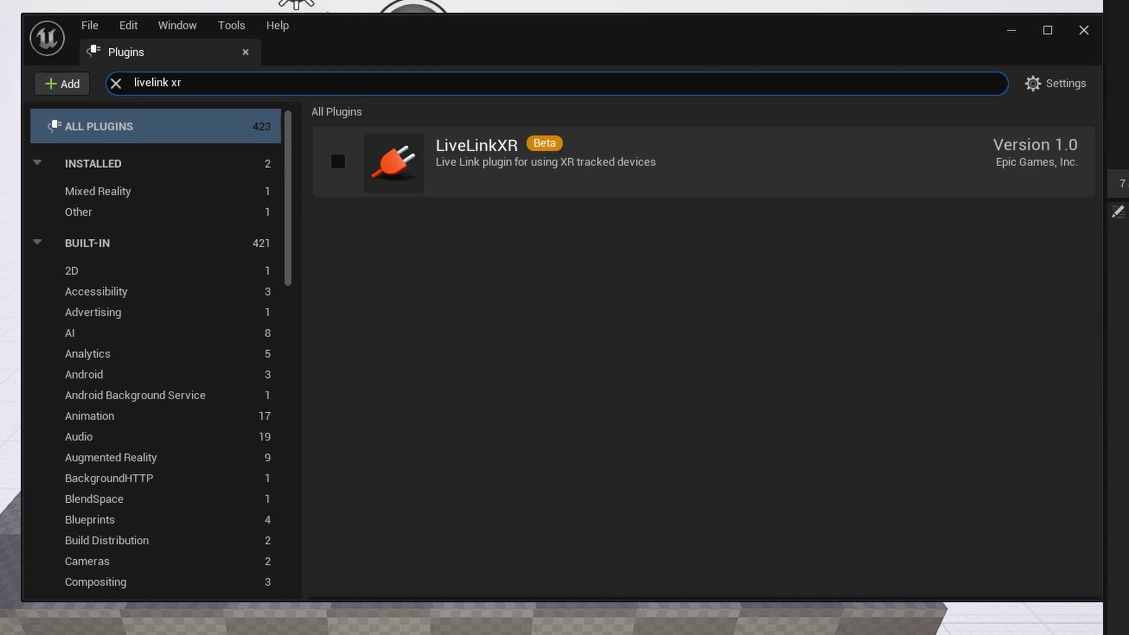
left_click(337, 161)
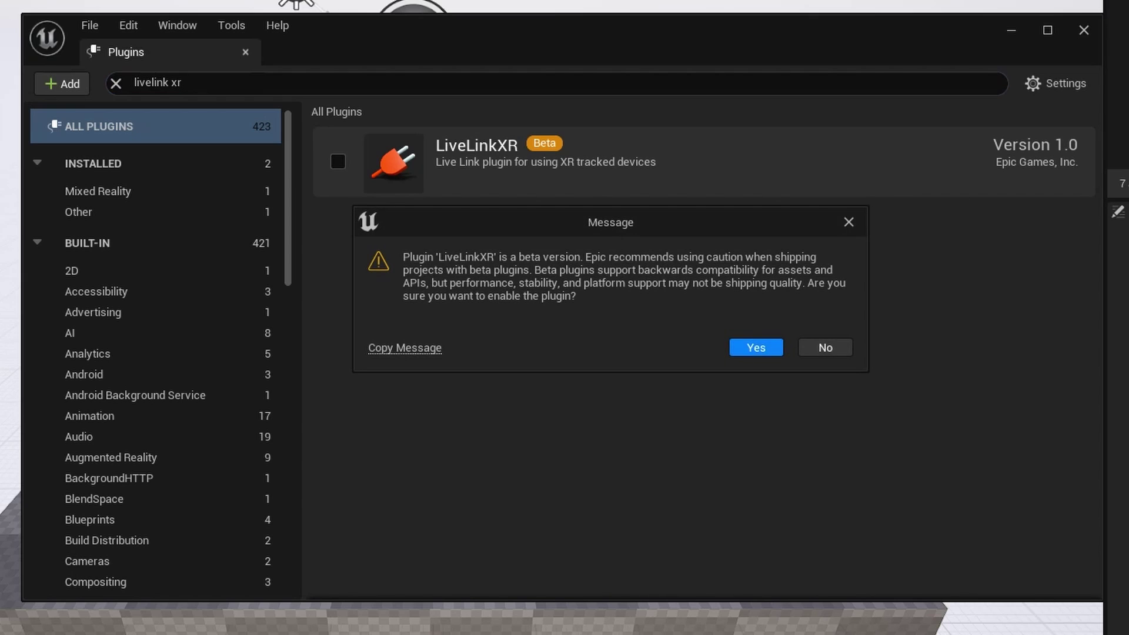
key("Return")
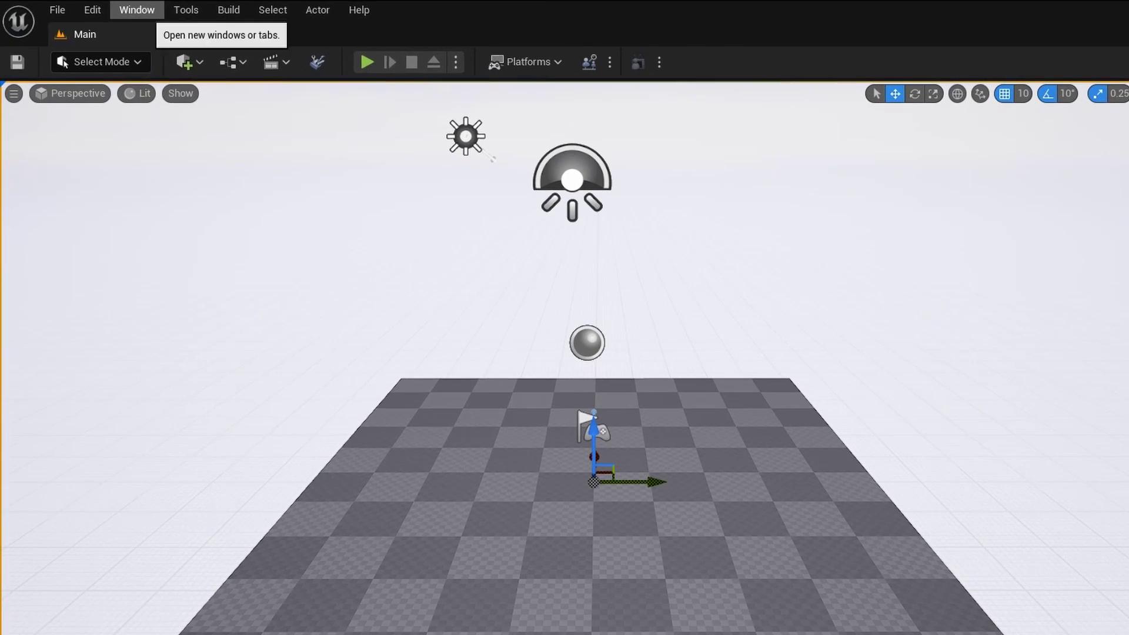
Step: Add a LiveLinkXR Source with Track Trackers enabled in the Live Link panel
left_click(104, 19)
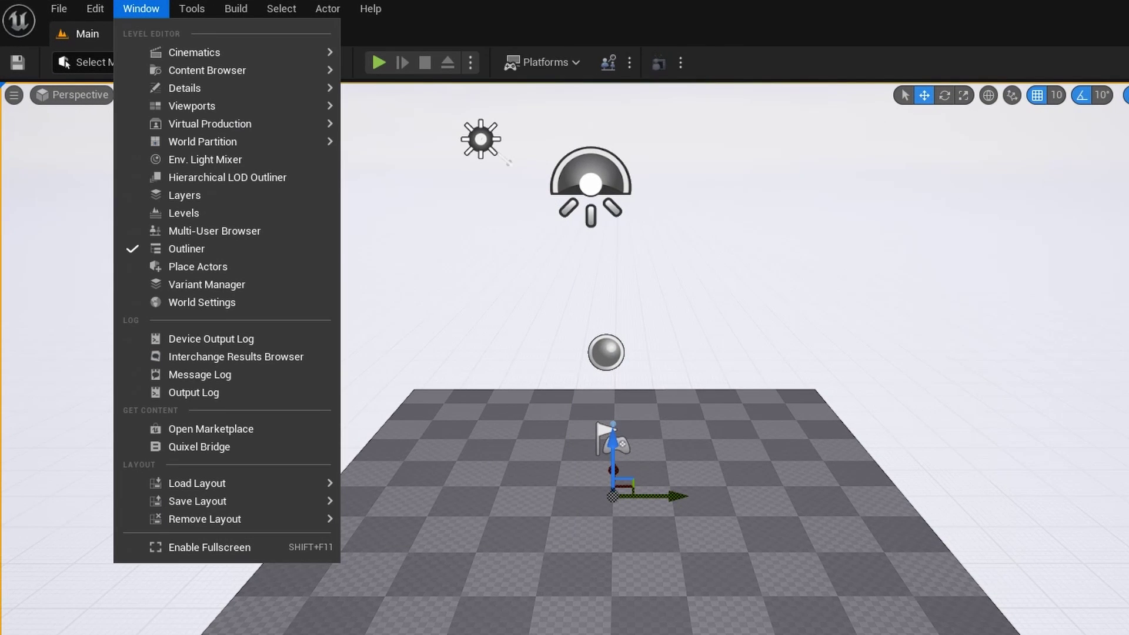
mouse_move(210, 123)
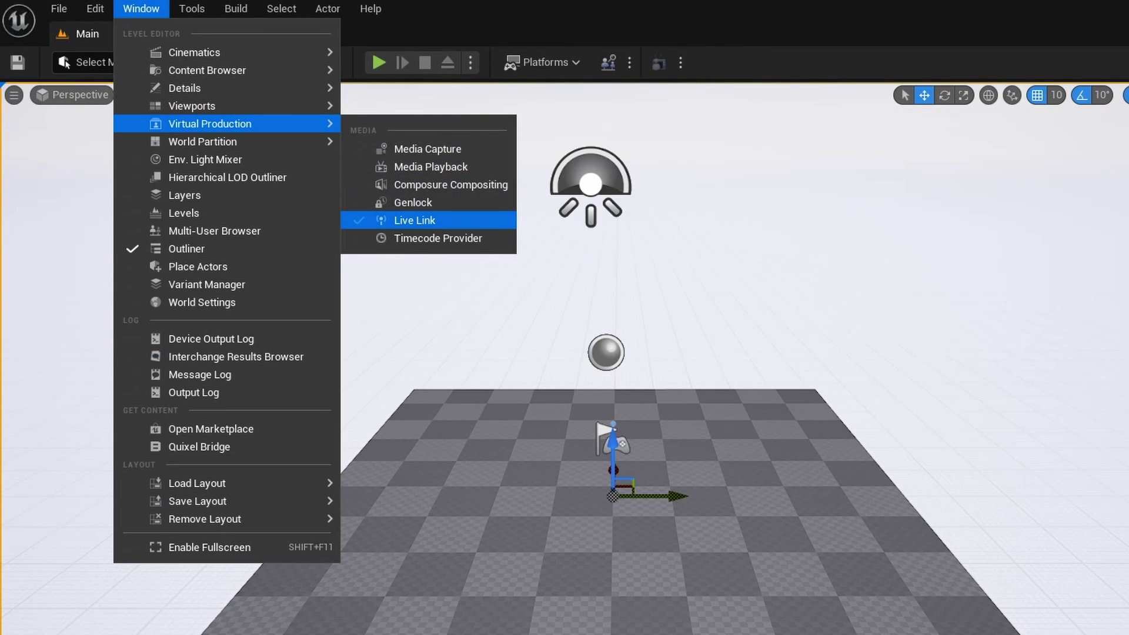
left_click(423, 220)
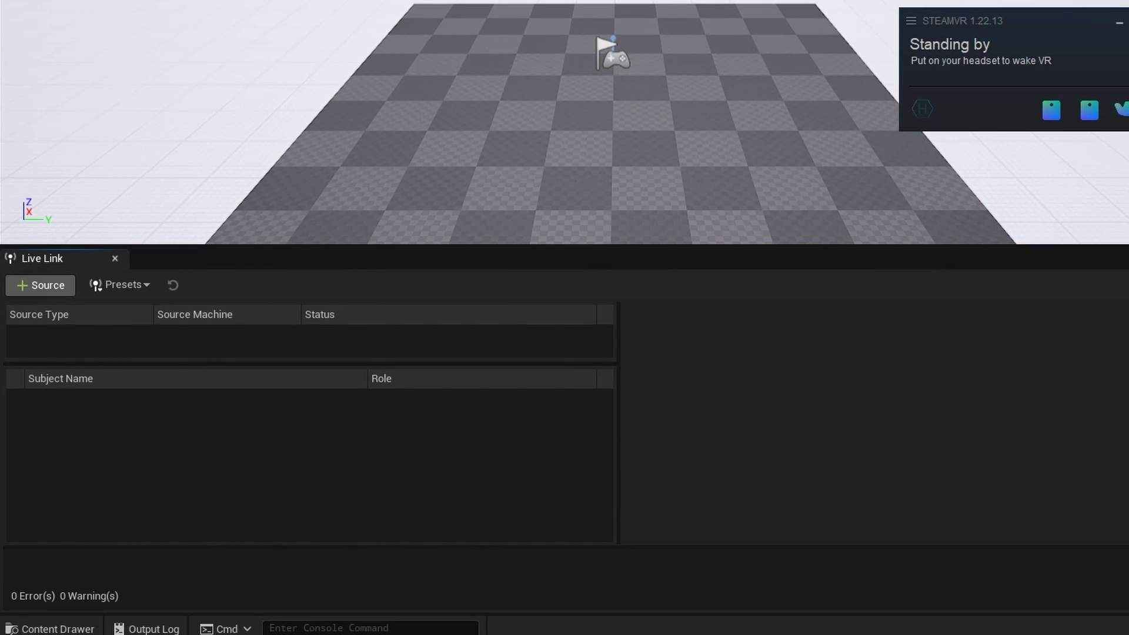
left_click(41, 286)
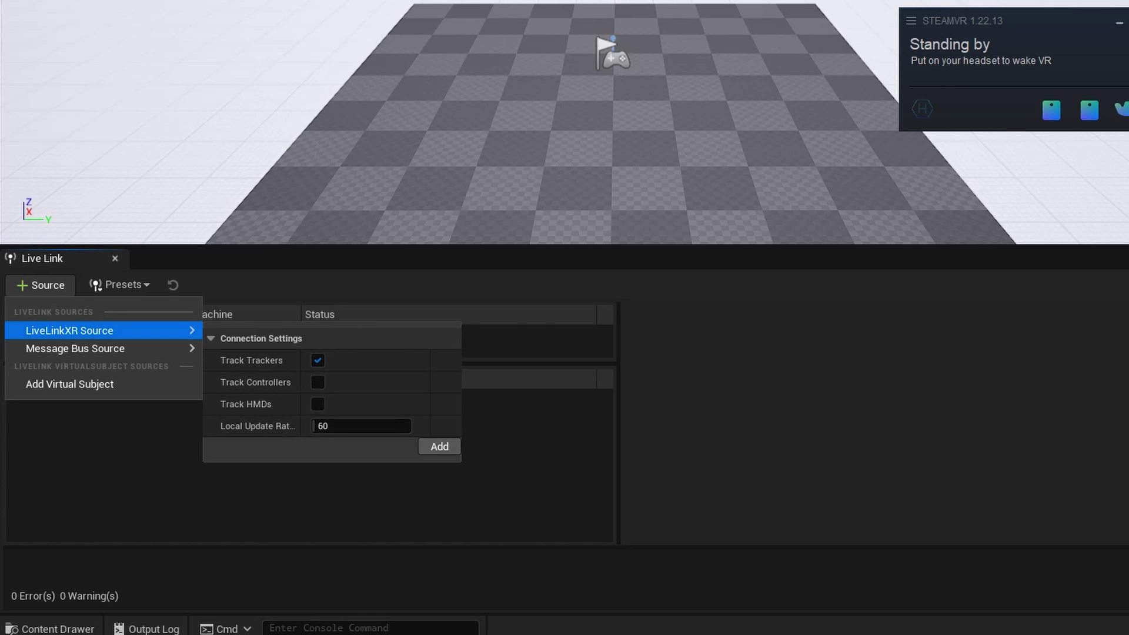
left_click(440, 447)
left_click(310, 412)
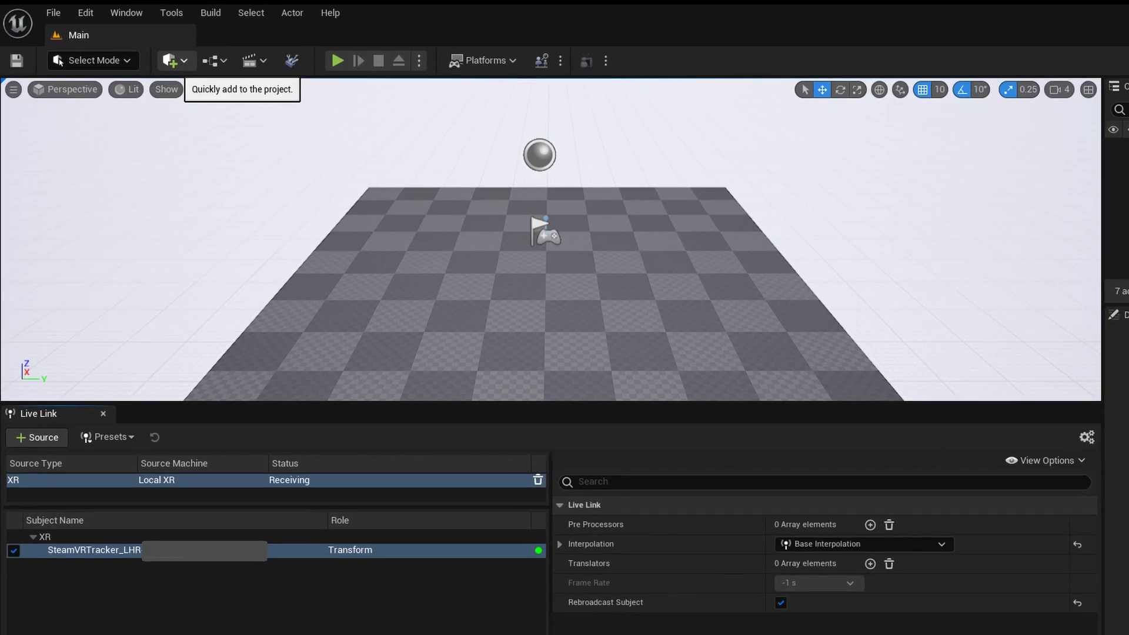
Step: Place a Cine Camera Actor and an empty Actor, nesting CineCameraActor under Actor in the Outliner
left_click(140, 58)
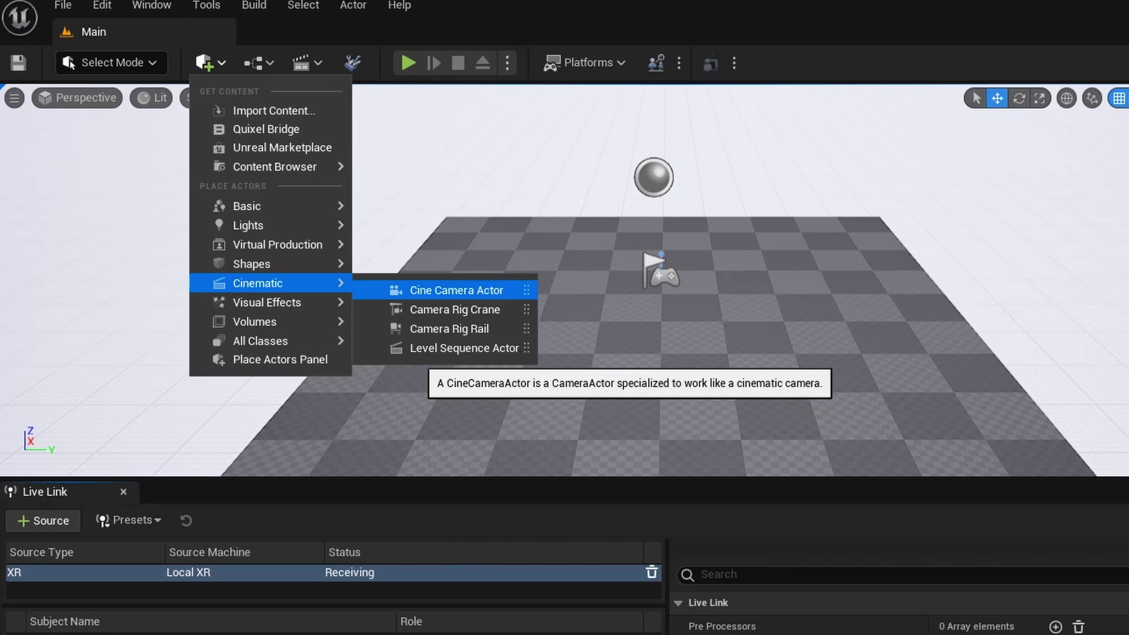
left_click(456, 291)
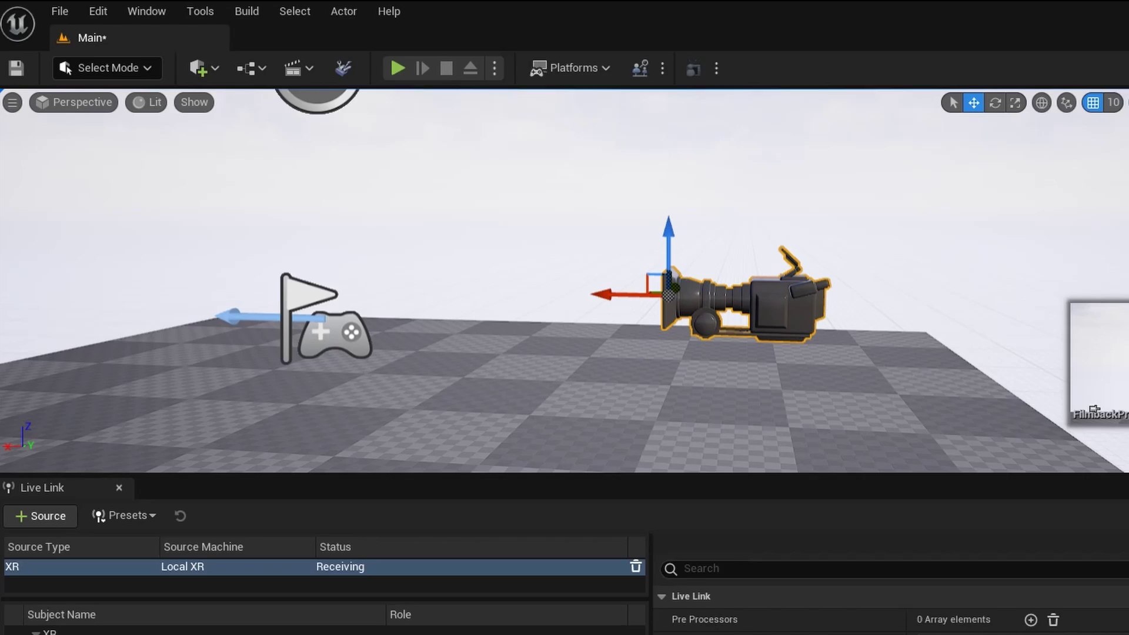
left_click(142, 59)
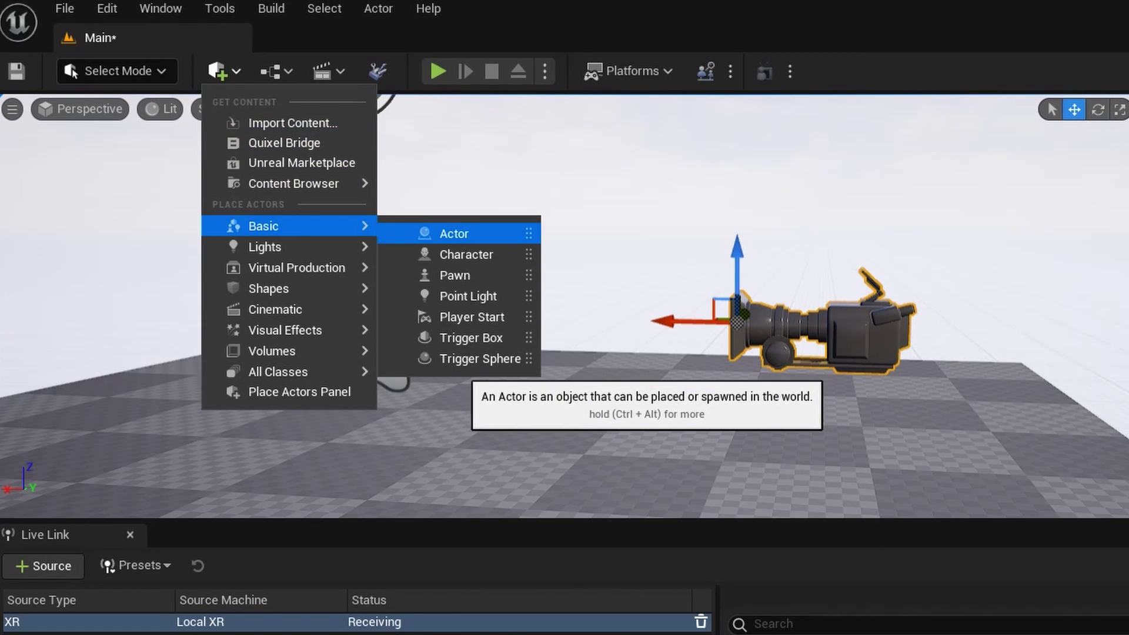
left_click(467, 232)
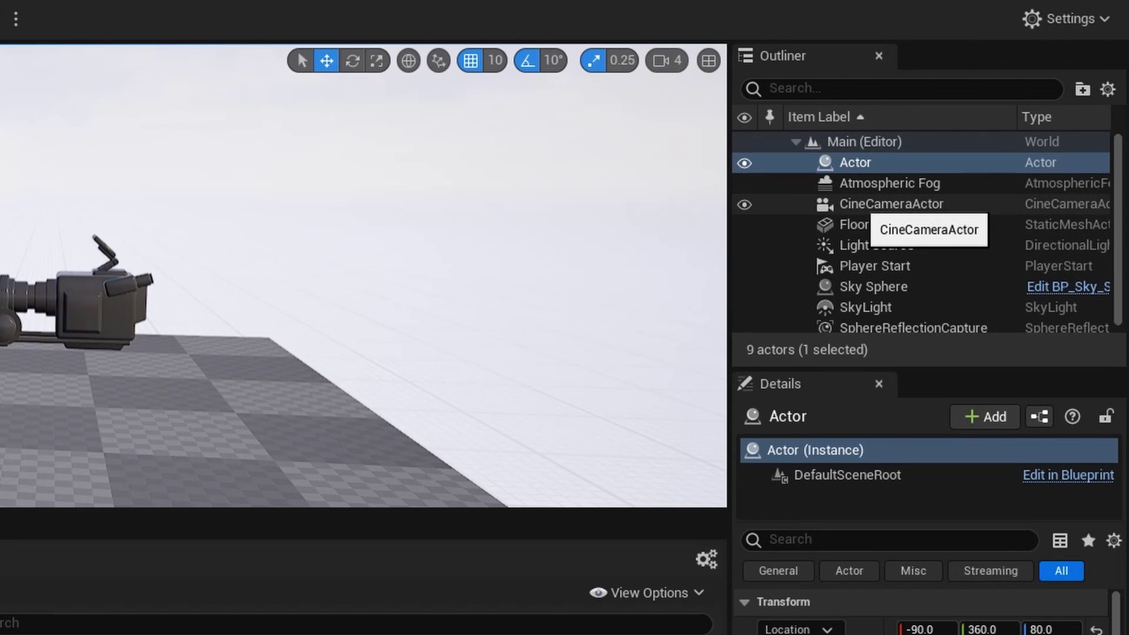
left_click_drag(975, 164, 980, 156)
left_click_drag(881, 201, 882, 184)
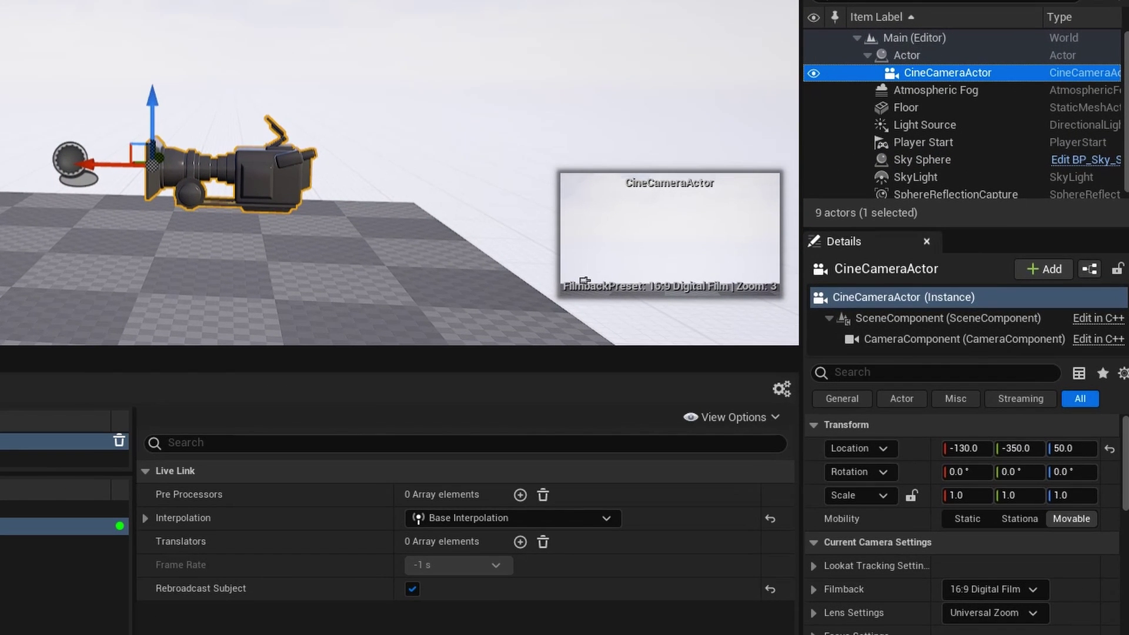
Step: Add a Live Link Controller component with Subject Representation set to SteamVRTracker
left_click(1045, 268)
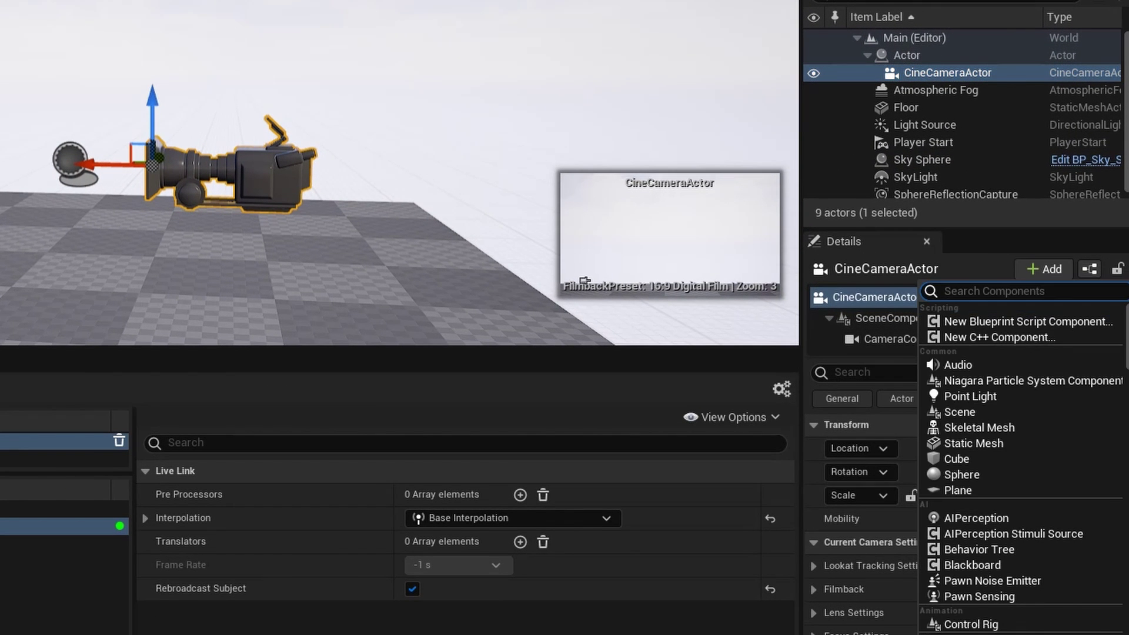
type("live link")
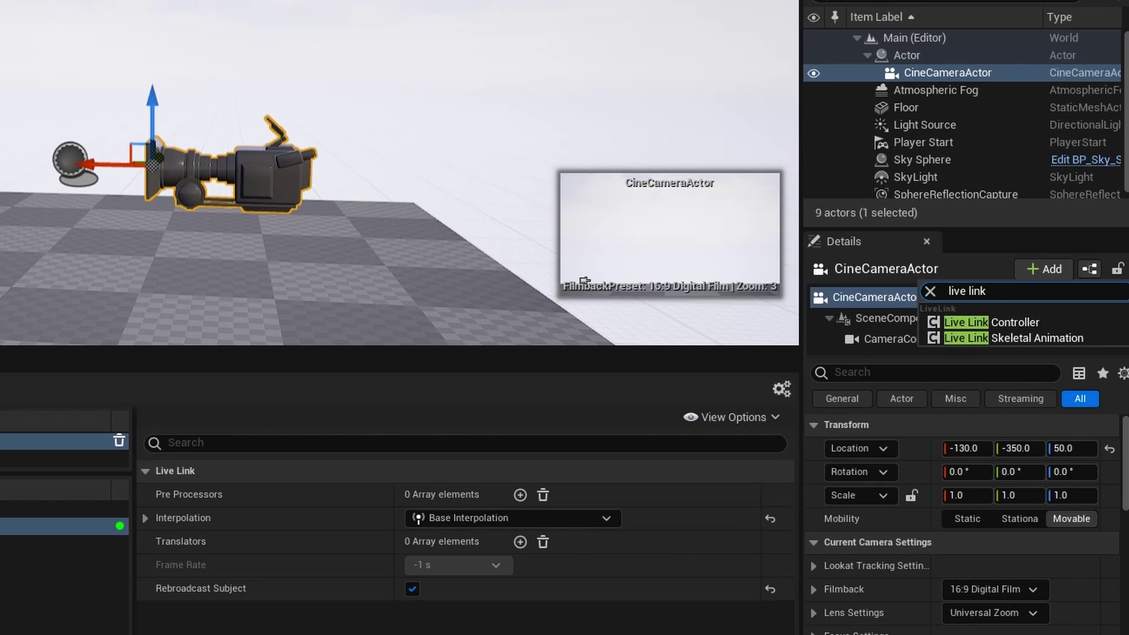
key("Return")
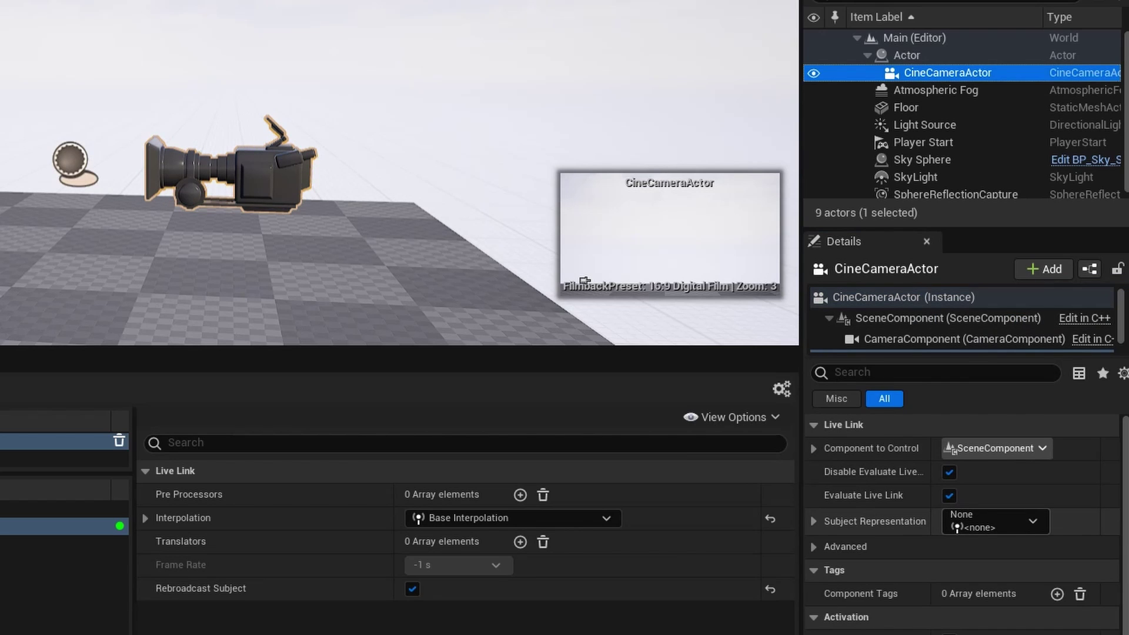
left_click(995, 522)
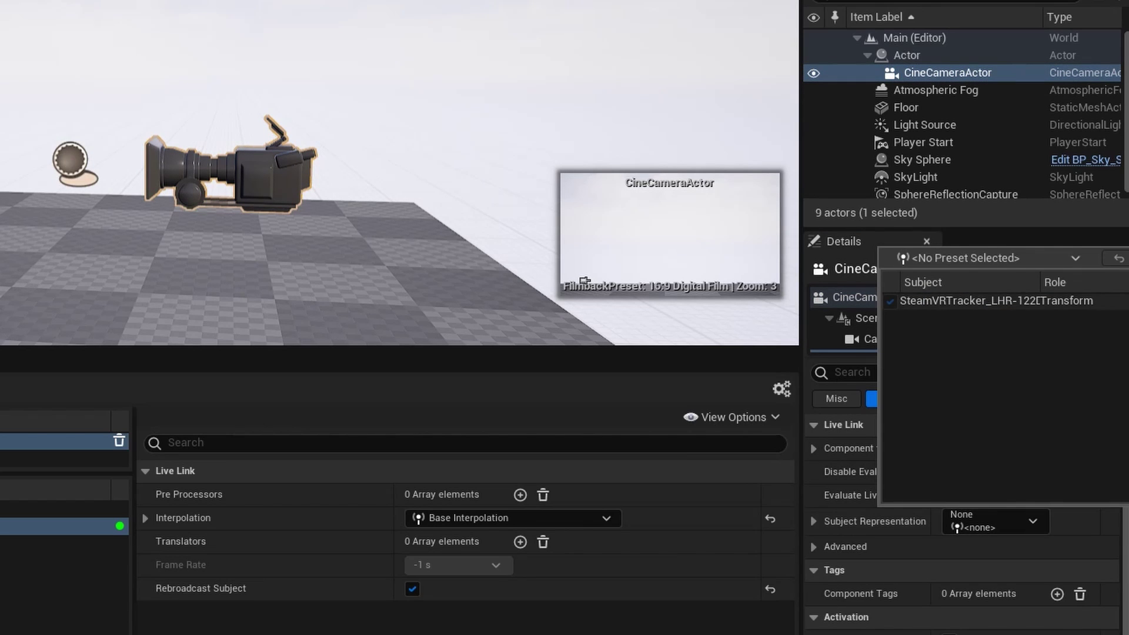
left_click(995, 301)
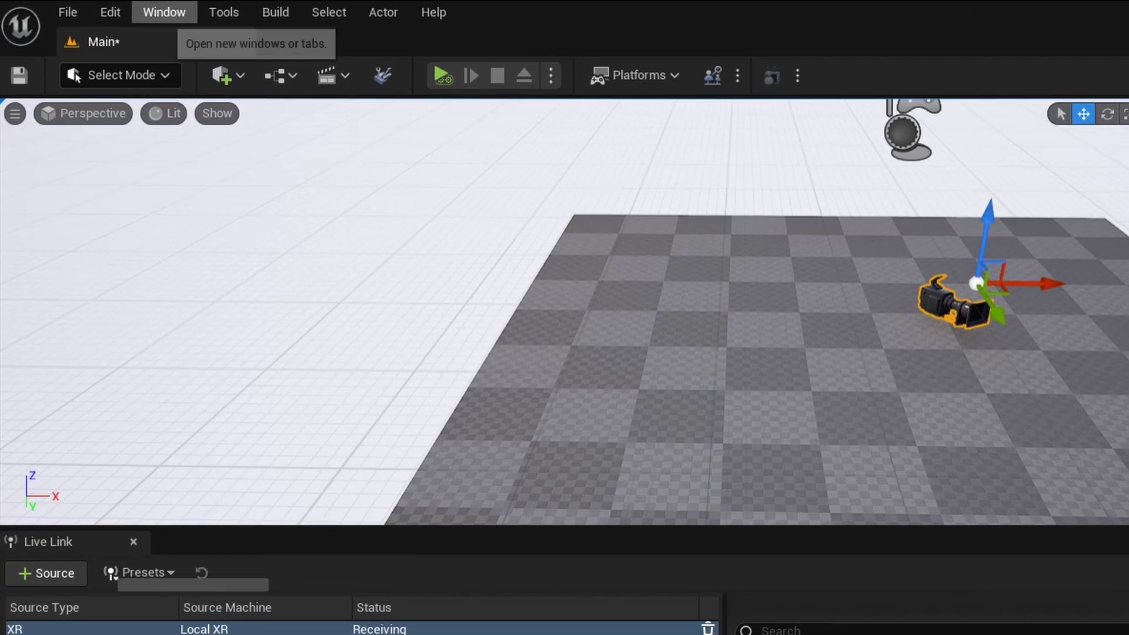
Step: Add CineCameraActor2 as a Take Recorder source, then record and stop take 1
left_click(104, 20)
mouse_move(226, 64)
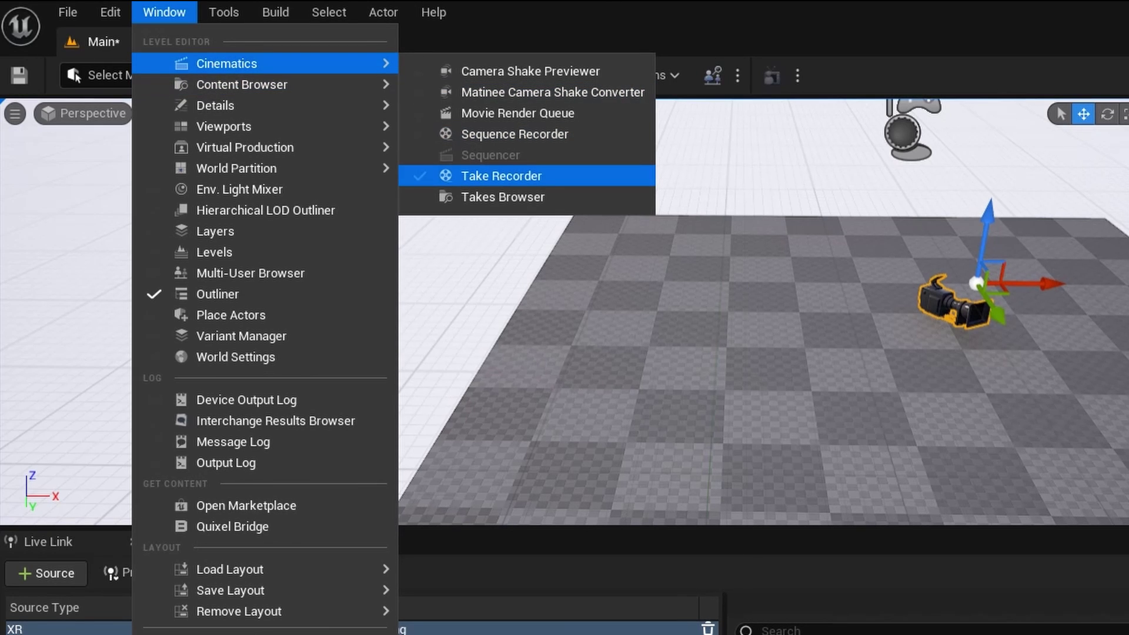
left_click(501, 176)
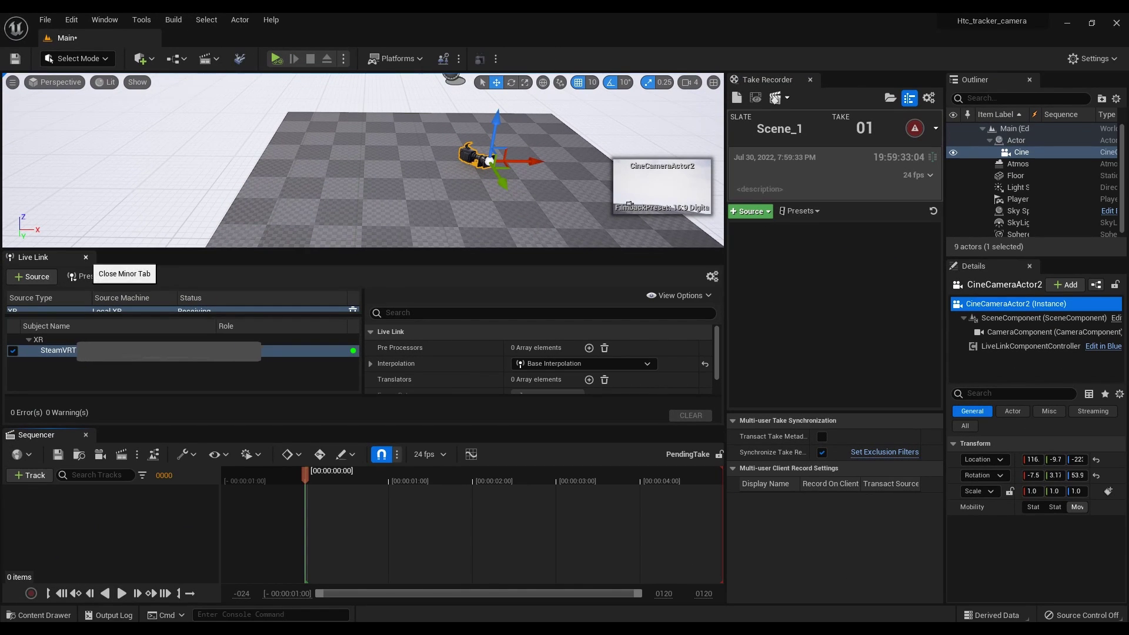
left_click(85, 257)
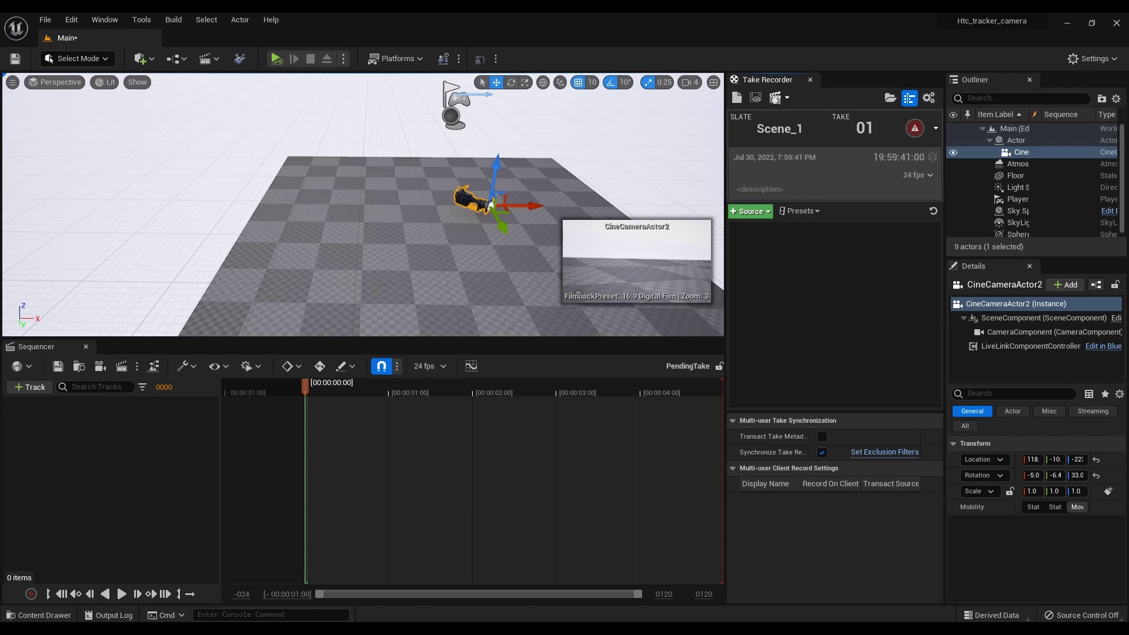
left_click(750, 211)
mouse_move(776, 230)
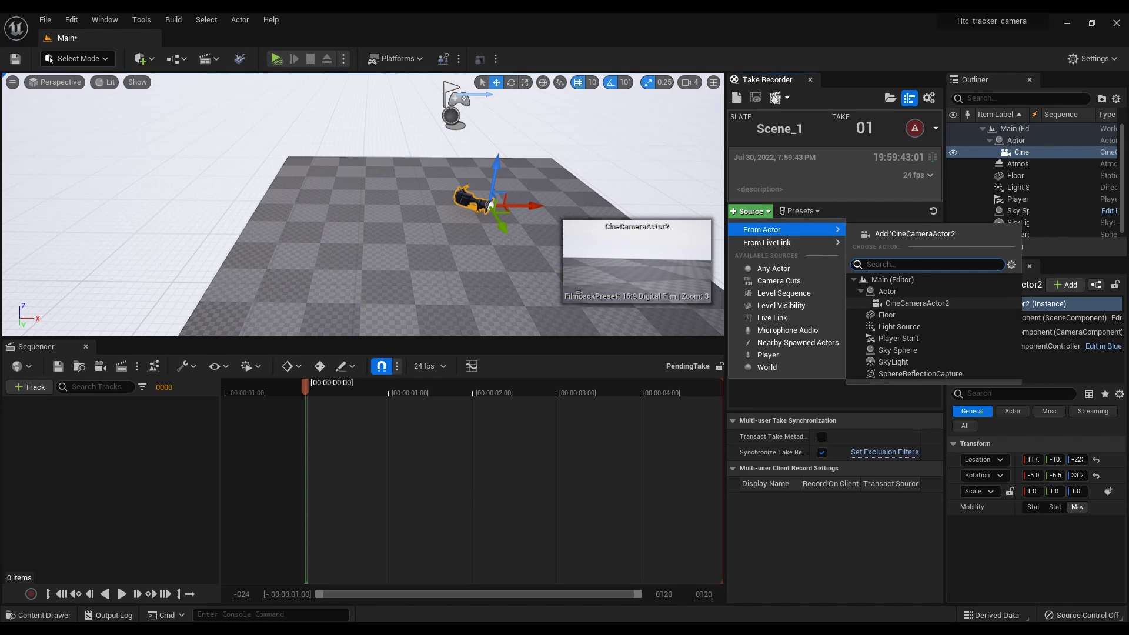
key("Escape")
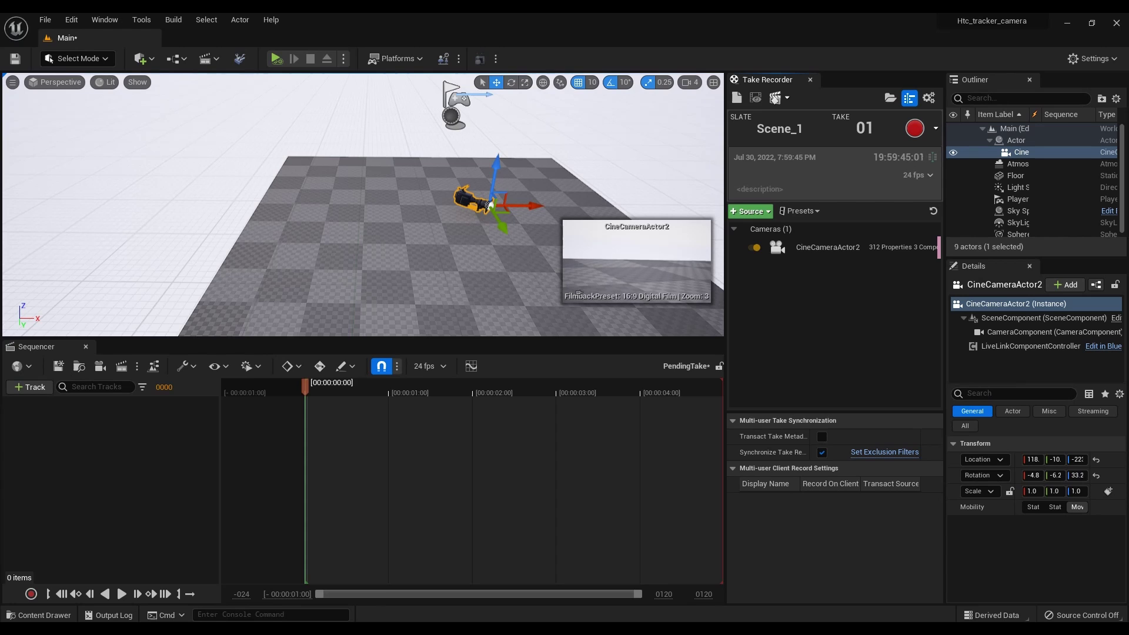
key("shift+alt+r")
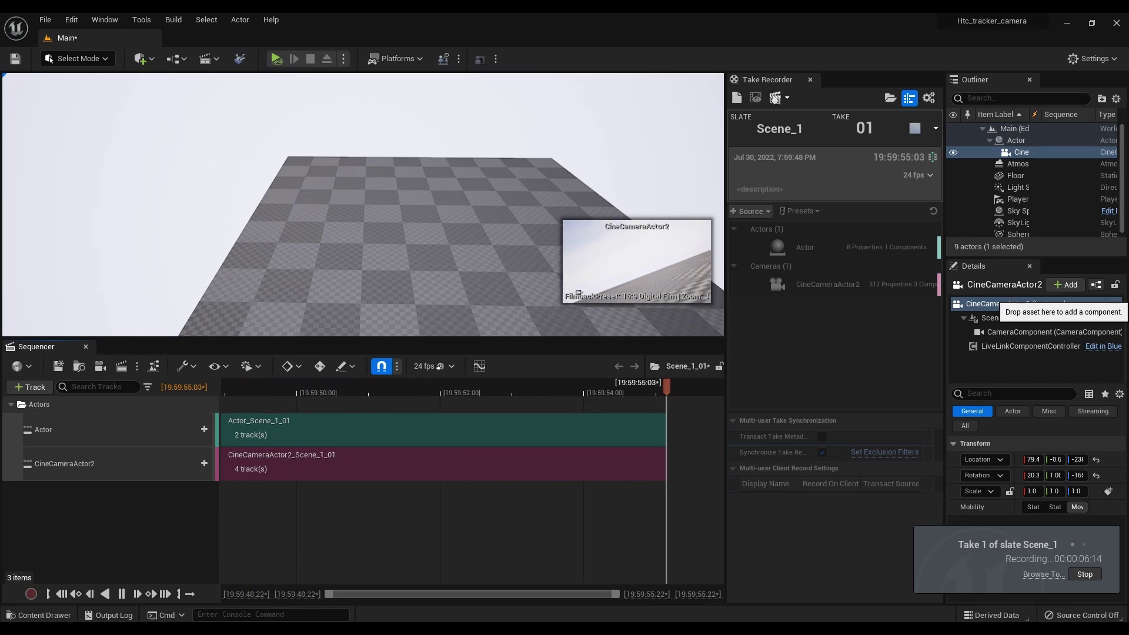
key("shift+alt+s")
Step: Open Scene_1_01 from Content > Cinematics > Takes > 2022-07-30 in the Content Drawer
left_click(40, 615)
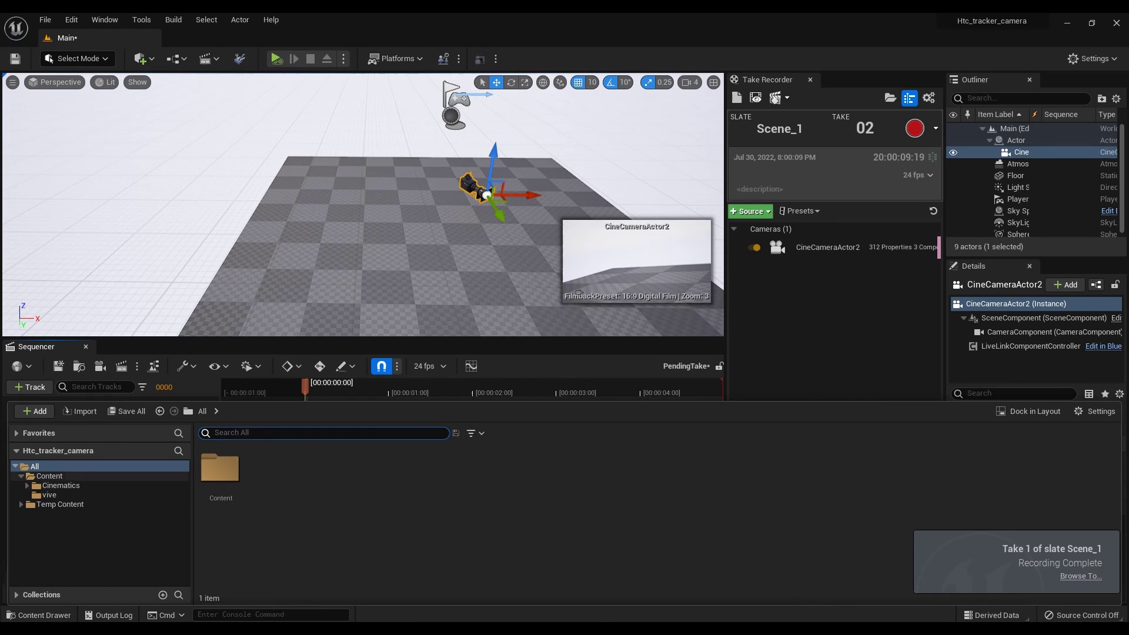
double_click(219, 467)
left_click(220, 477)
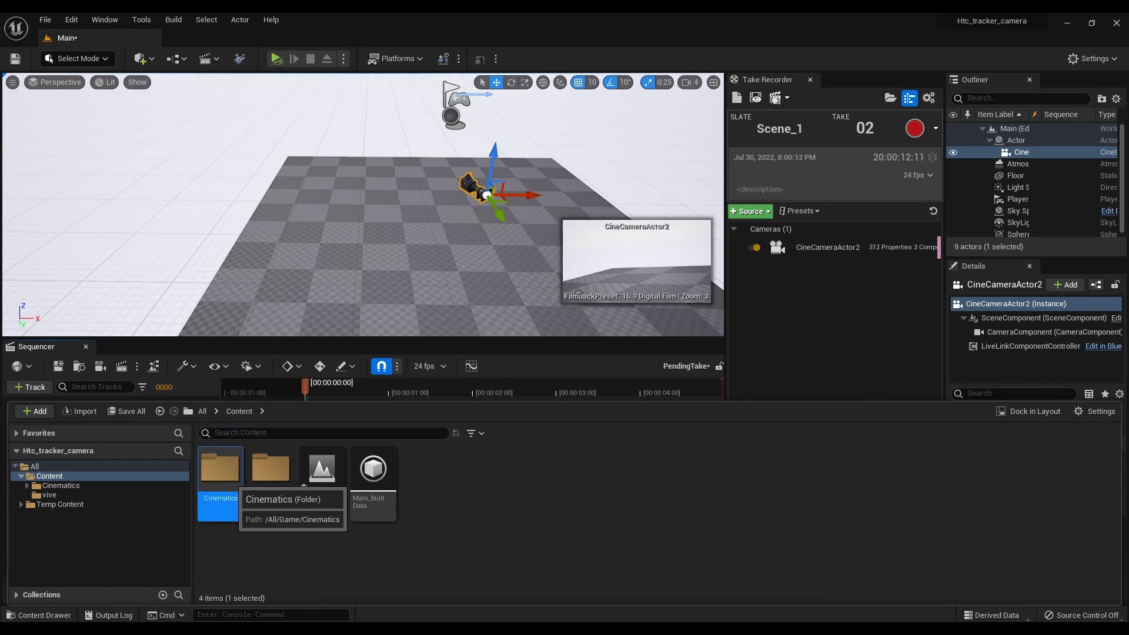
double_click(220, 467)
double_click(220, 468)
left_click(270, 472)
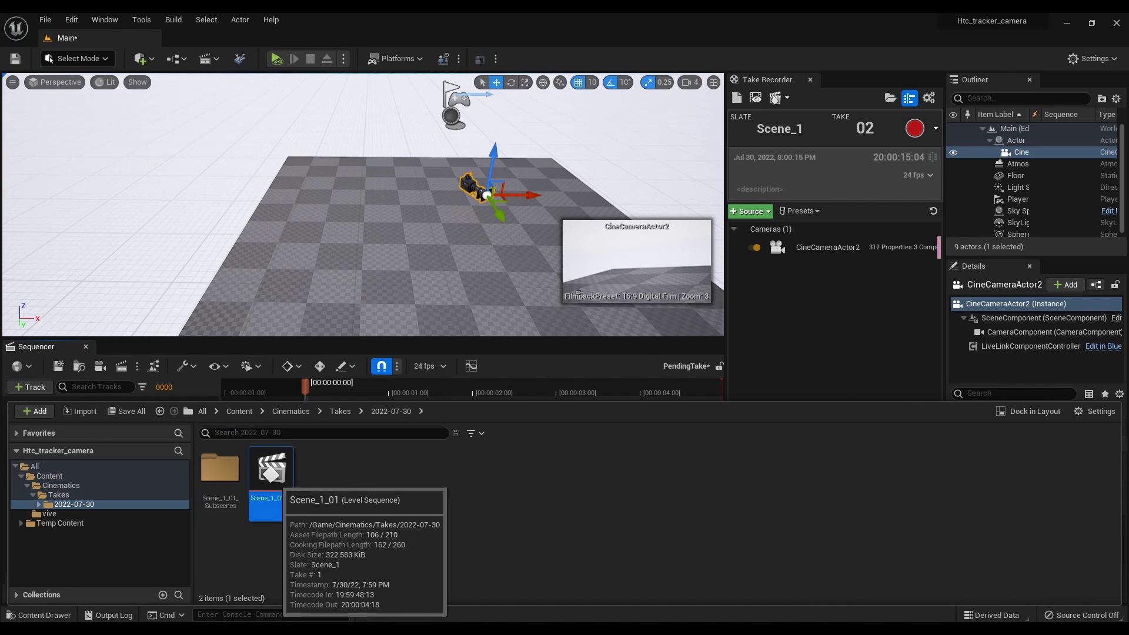
double_click(270, 472)
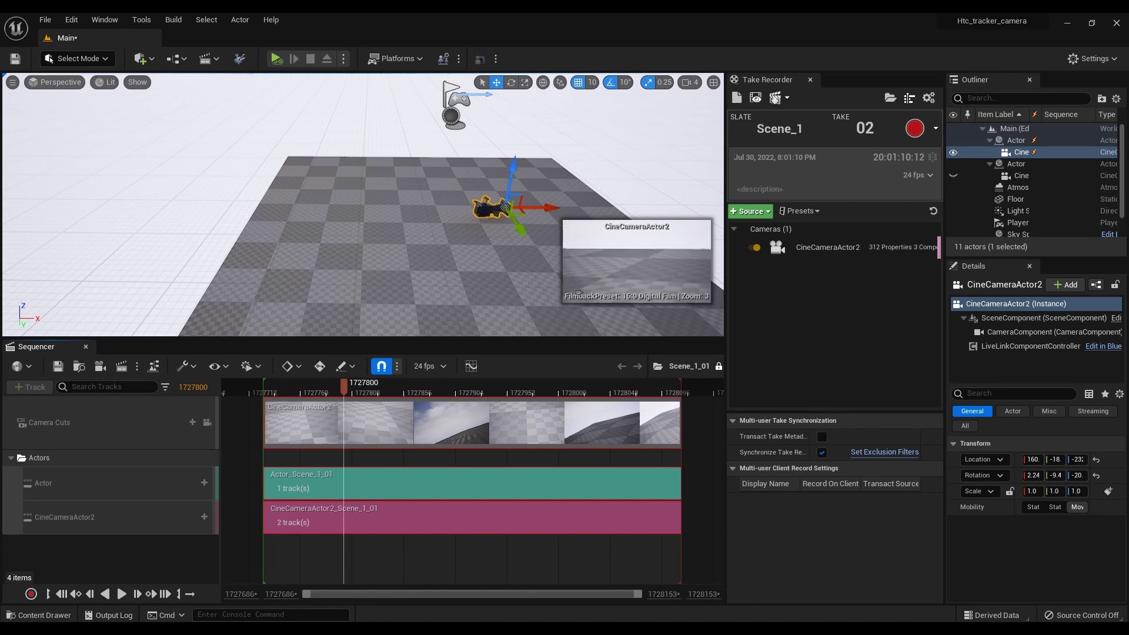